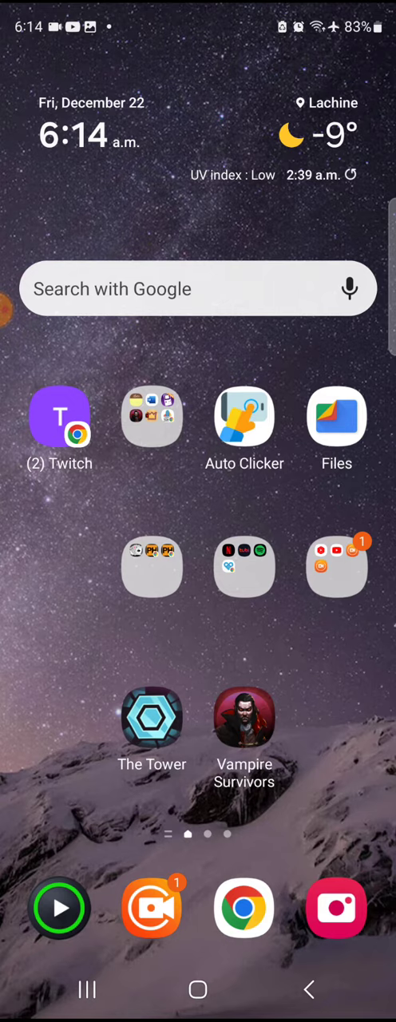
- Browse the app drawer pages, then return to an empty home screen page
drag(198, 718, 198, 320)
drag(319, 479, 80, 479)
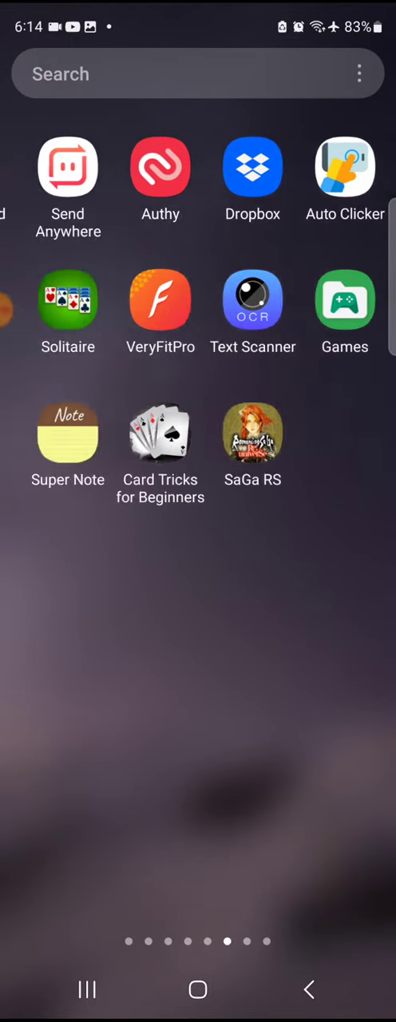
click(198, 990)
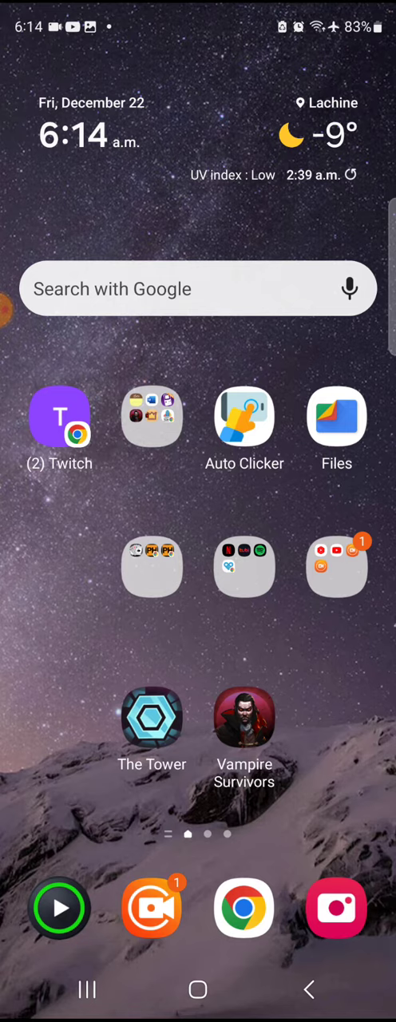
drag(198, 719, 198, 319)
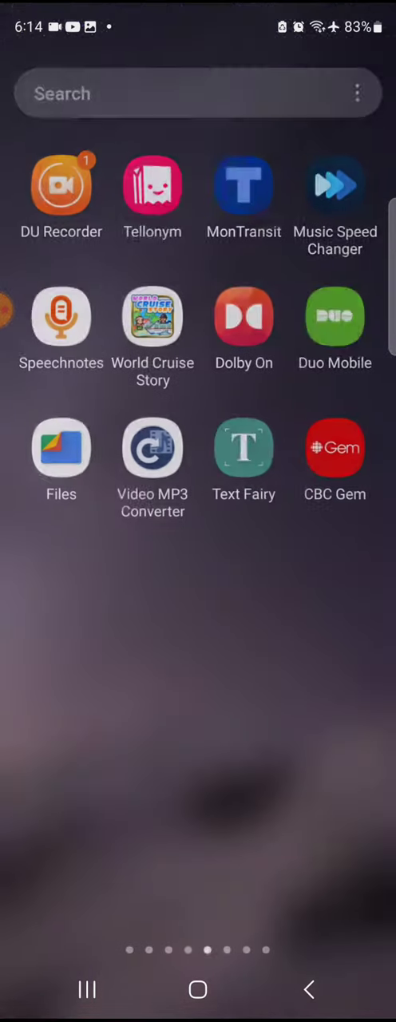
drag(320, 479, 79, 479)
key(Escape)
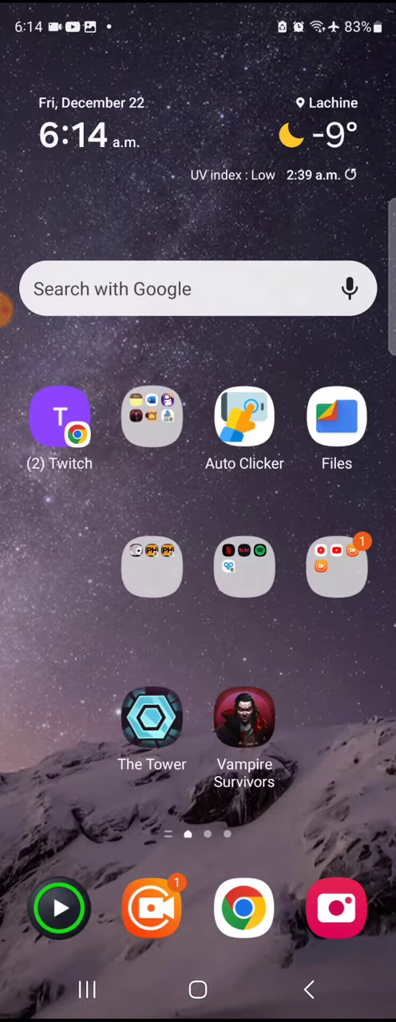
drag(319, 559, 80, 559)
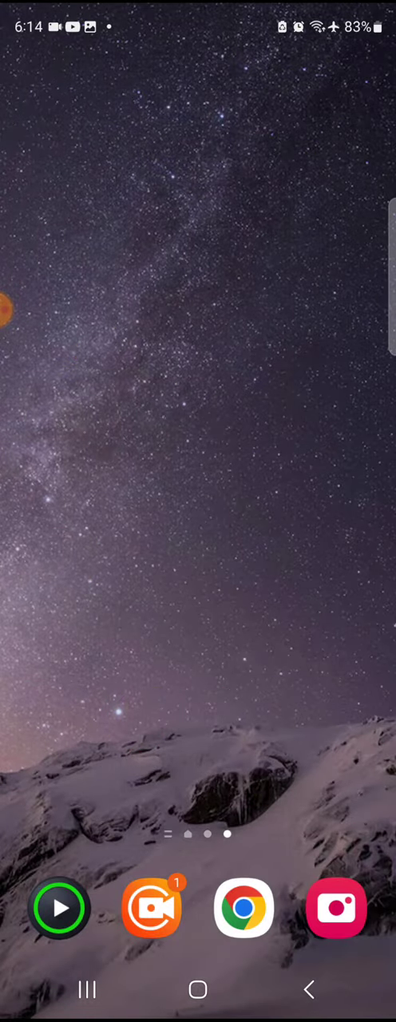
- Reopen the app drawer, flip to its first page, and launch Play Store
drag(198, 718, 198, 320)
drag(319, 559, 80, 559)
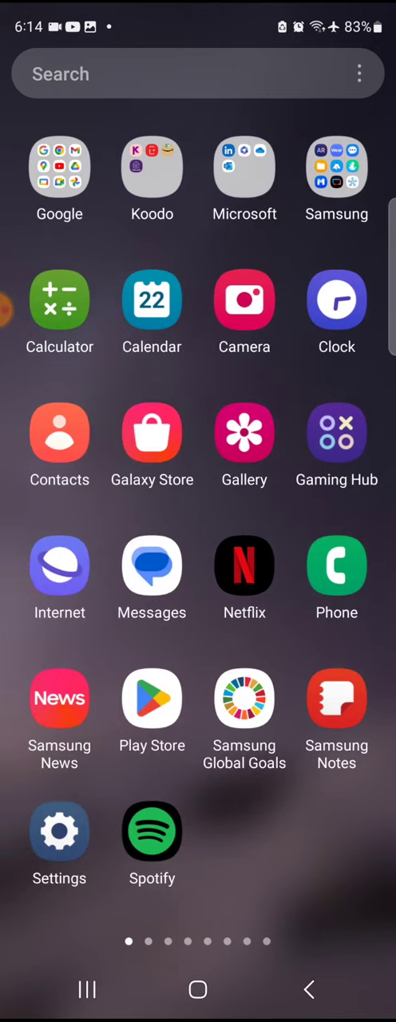
click(152, 698)
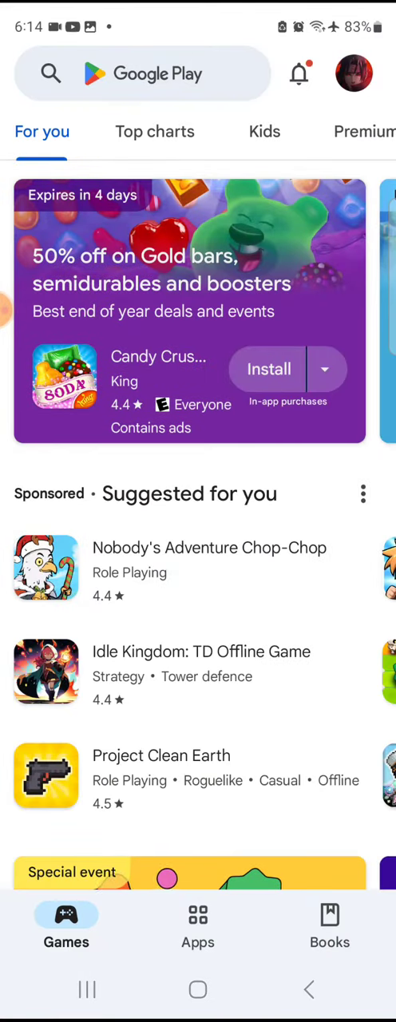
- Search Play Store for 'black screen' and install the Black Screen app
click(144, 74)
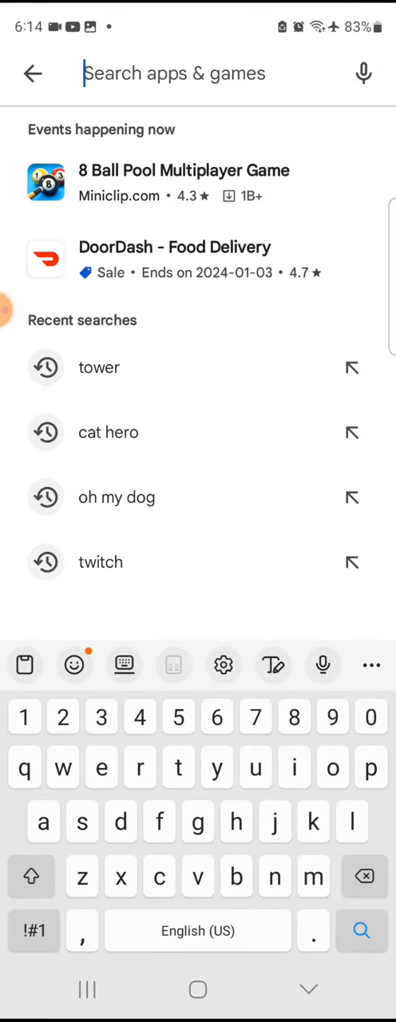
text(black s)
click(125, 139)
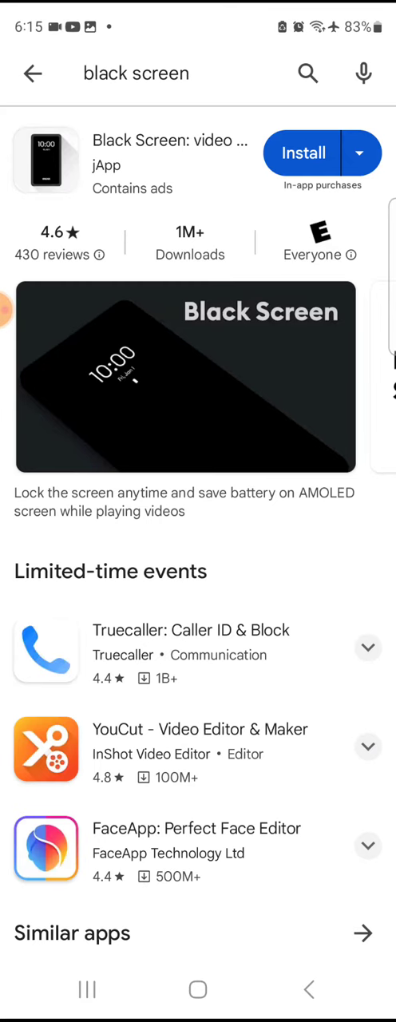
click(307, 151)
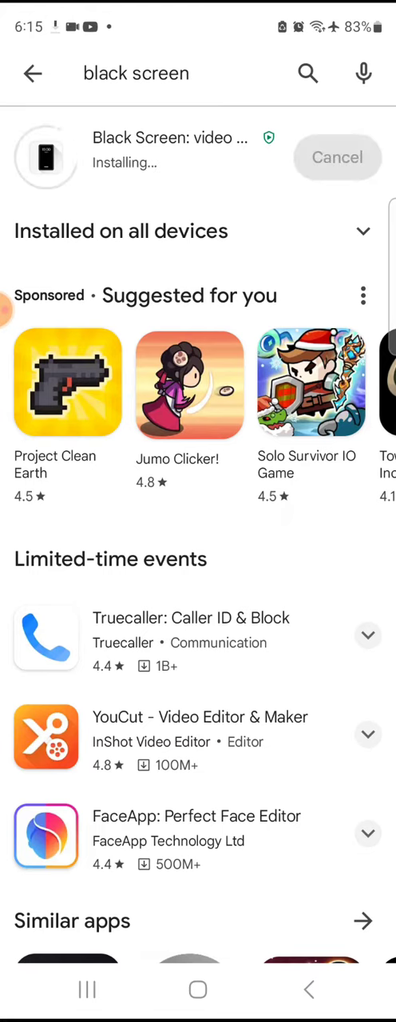
- Dismiss the upcoming alarm notification and go back to the Google Play home page
drag(198, 8, 198, 400)
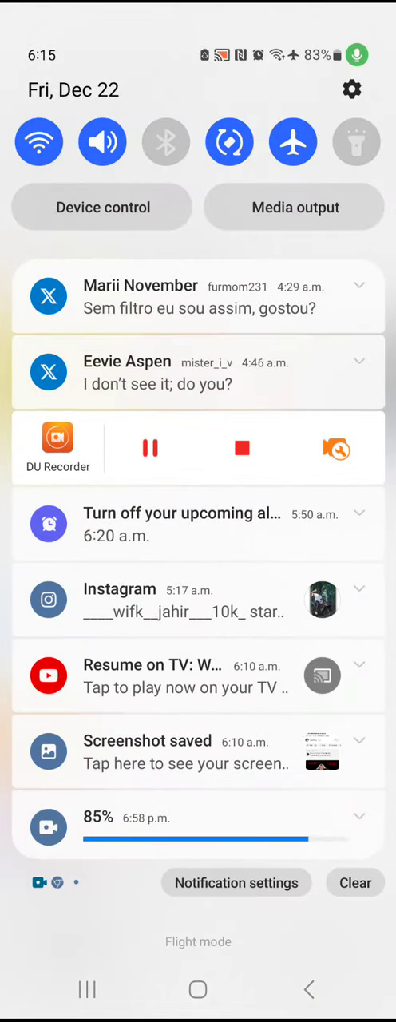
click(358, 513)
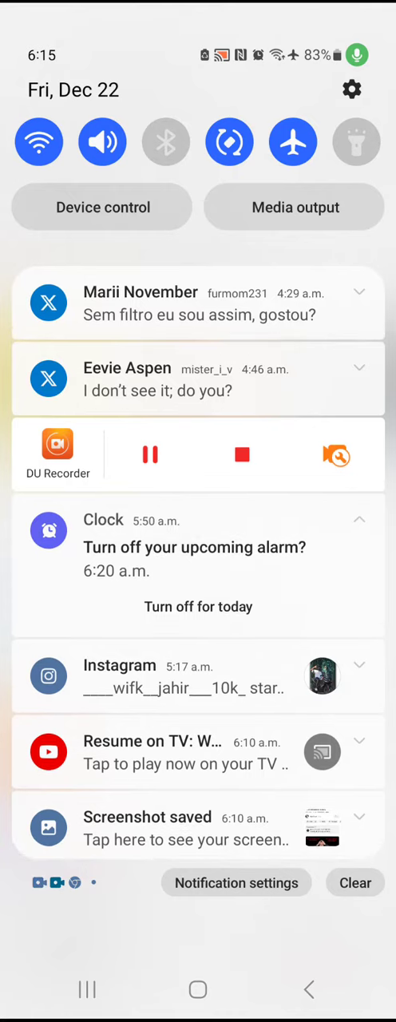
click(197, 607)
drag(198, 718, 198, 399)
drag(198, 918, 198, 239)
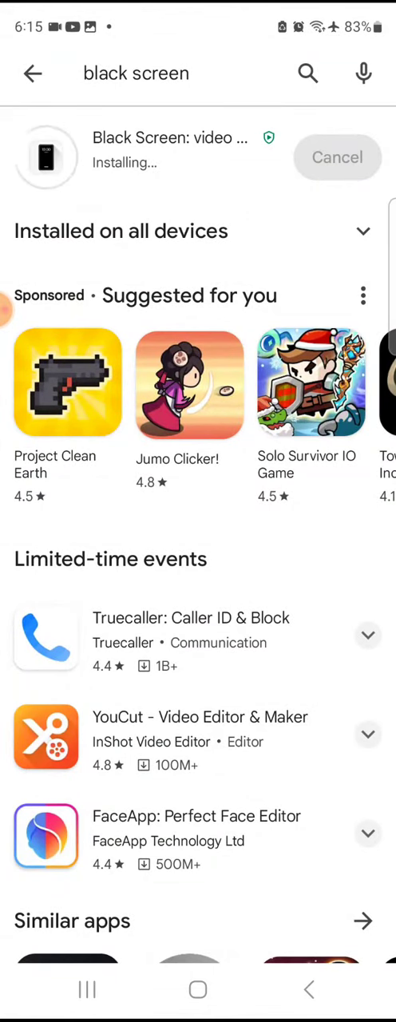
click(309, 990)
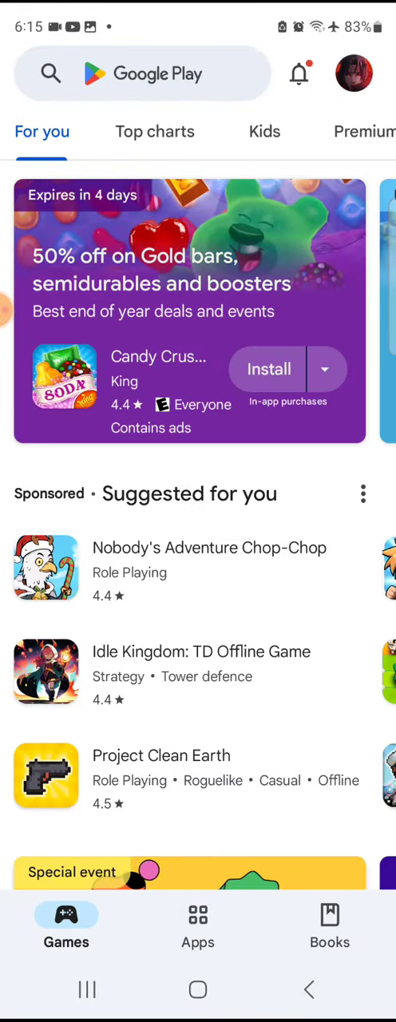
- Leave Play Store, close the camera, and open the app drawer to launch Black Screen
click(198, 990)
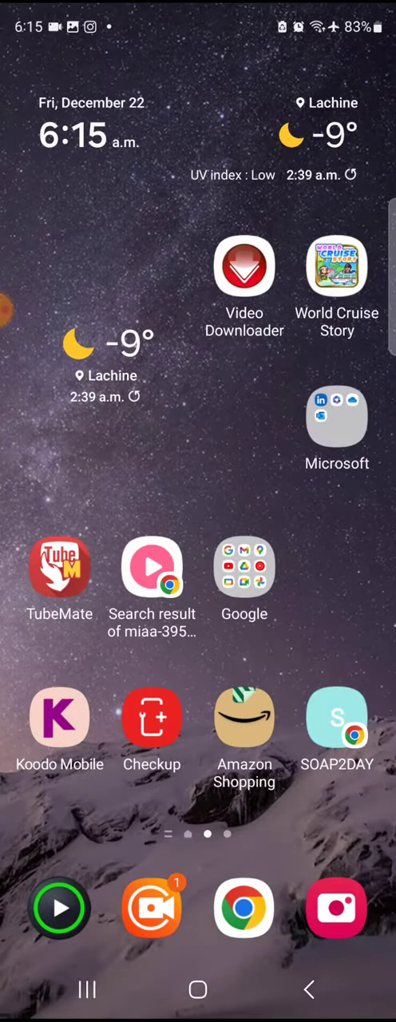
scroll(198, 510, down, 3)
key(Escape)
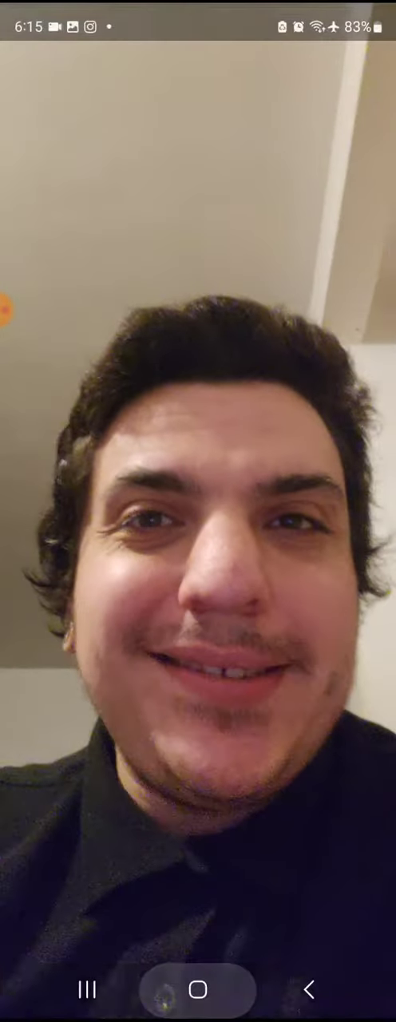
click(198, 990)
drag(198, 638, 198, 320)
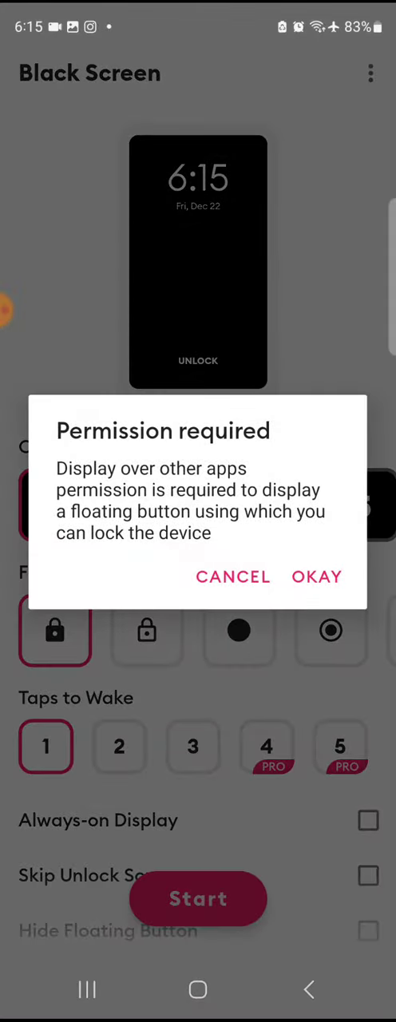
- Grant Black Screen the Appear on top permission and return to the app
click(317, 577)
scroll(198, 559, down, 3)
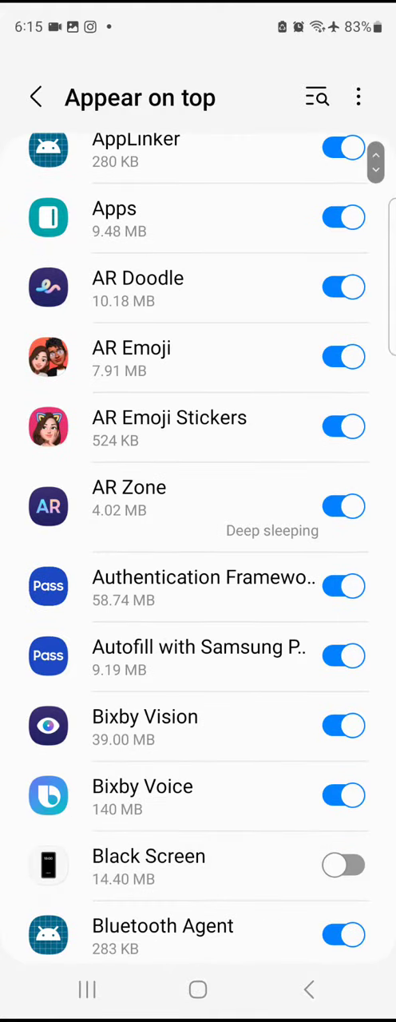
click(343, 864)
click(308, 989)
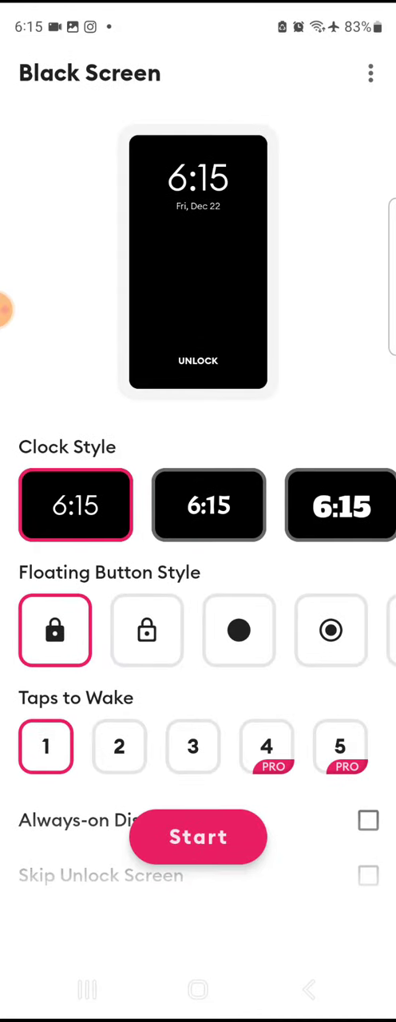
- Start black-screen mode, answer the notification prompt, and go to the home screen
click(198, 836)
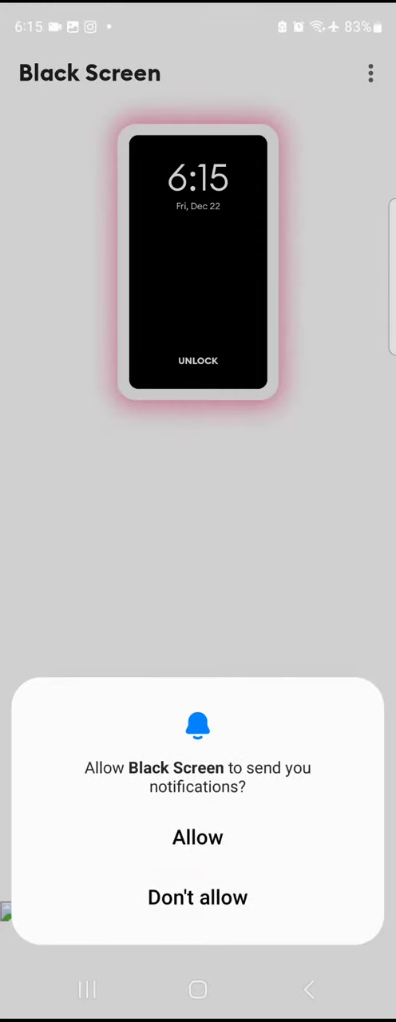
click(197, 837)
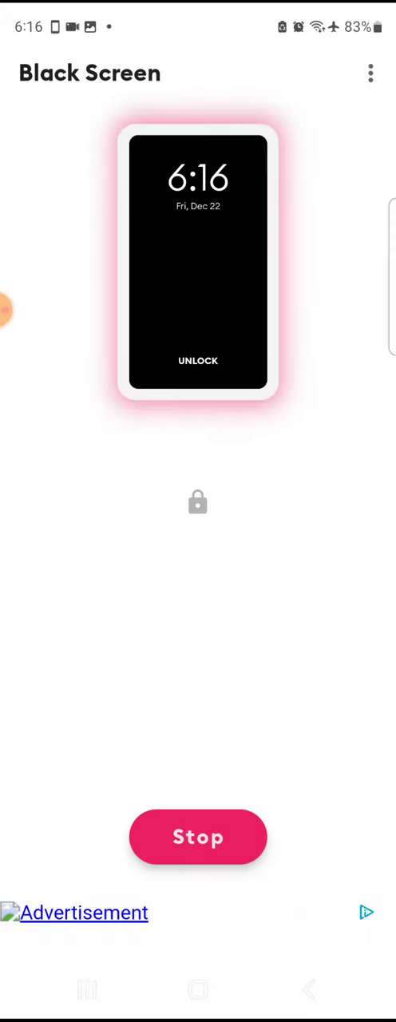
click(198, 989)
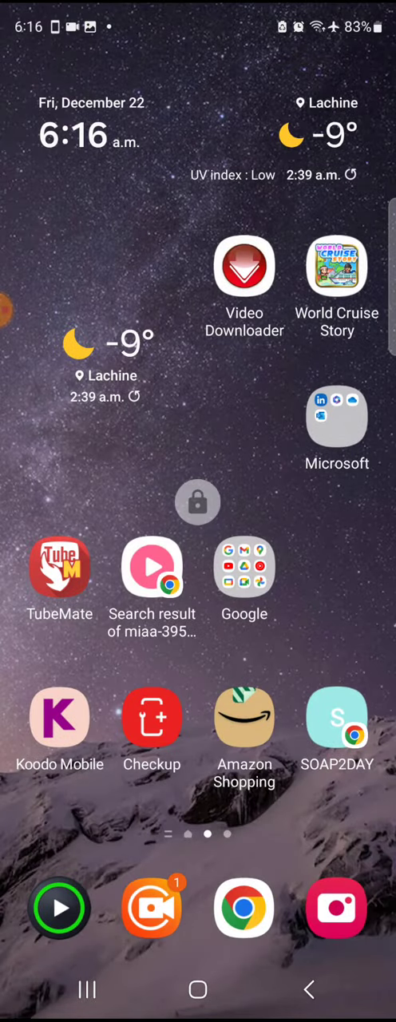
- Launch YouTube from the folder on the previous home screen page
drag(79, 511, 319, 511)
click(248, 565)
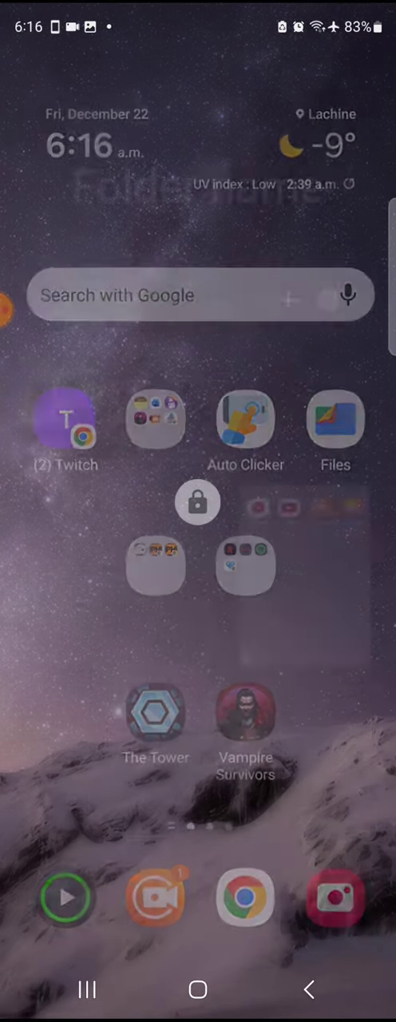
click(156, 396)
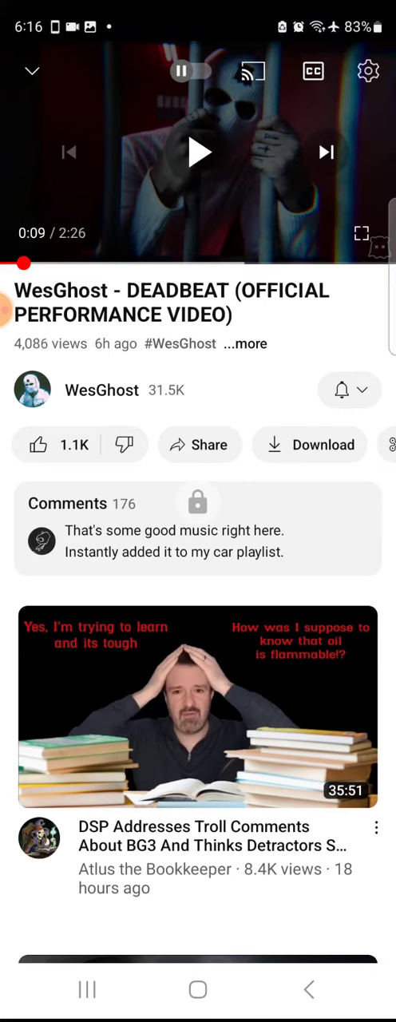
- Play the WesGhost DEADBEAT video, lower the volume, and pause it at 0:17
click(198, 153)
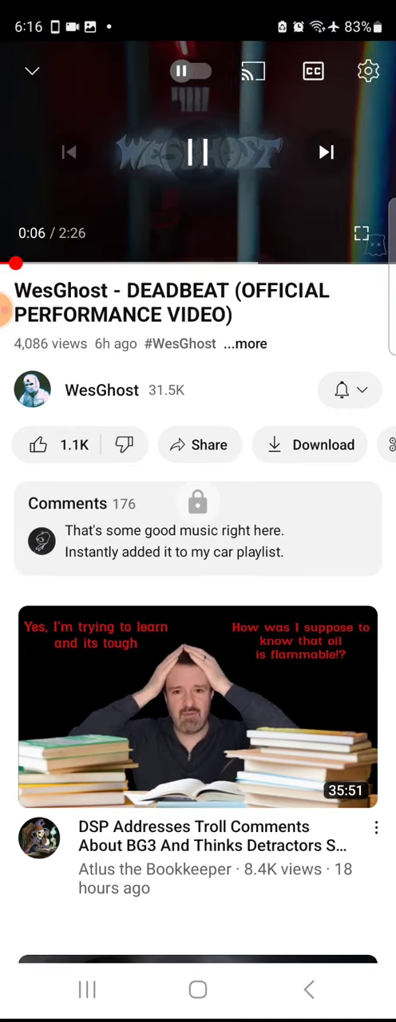
key(XF86AudioLowerVolume)
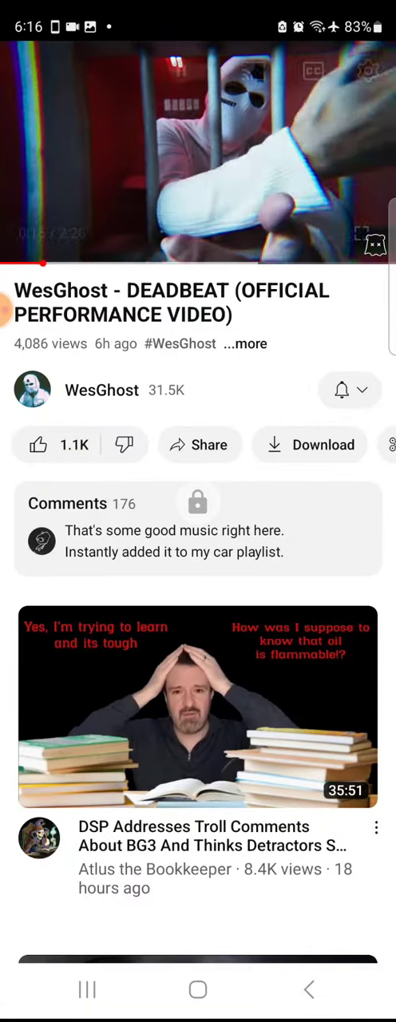
click(198, 153)
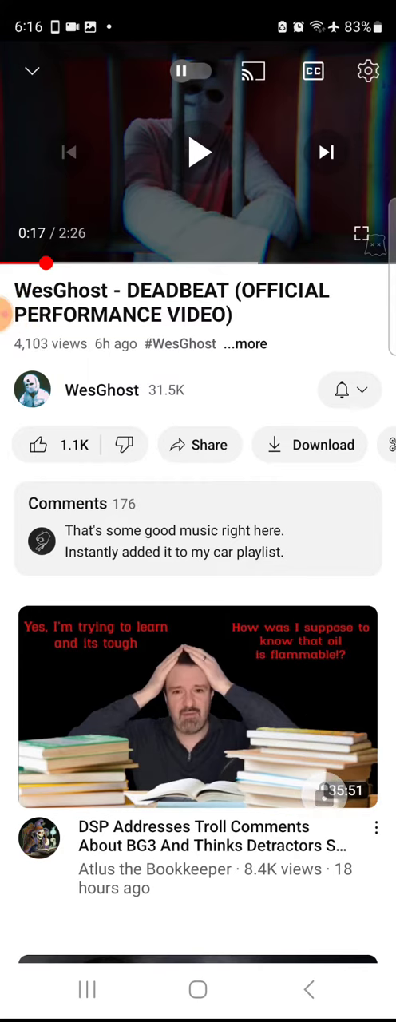
drag(198, 16, 198, 558)
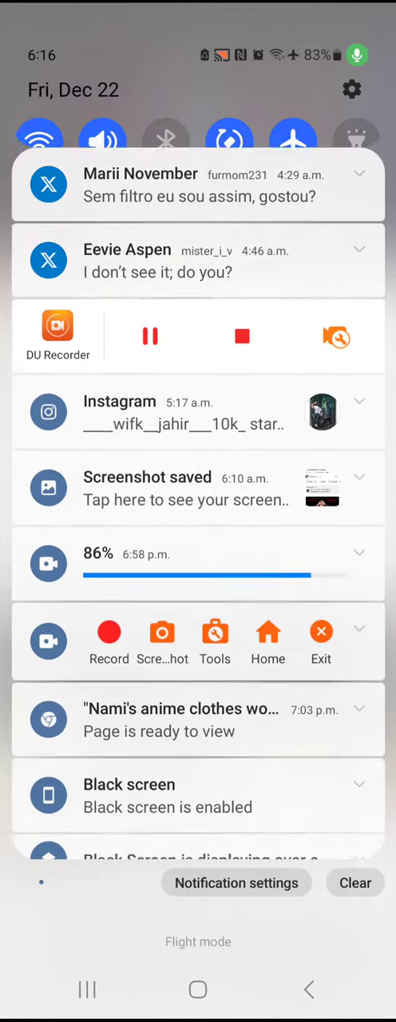
scroll(198, 559, down, 5)
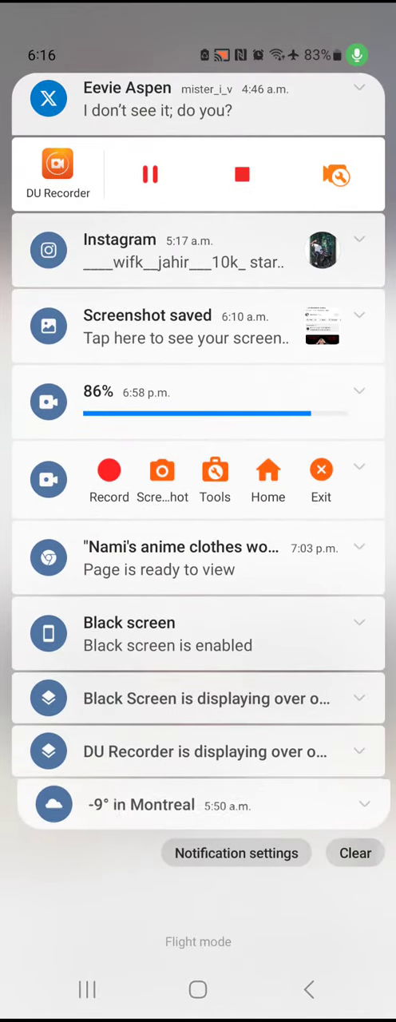
- Clear notifications, stop Black Screen from its expanded notification, and close the shade
click(356, 853)
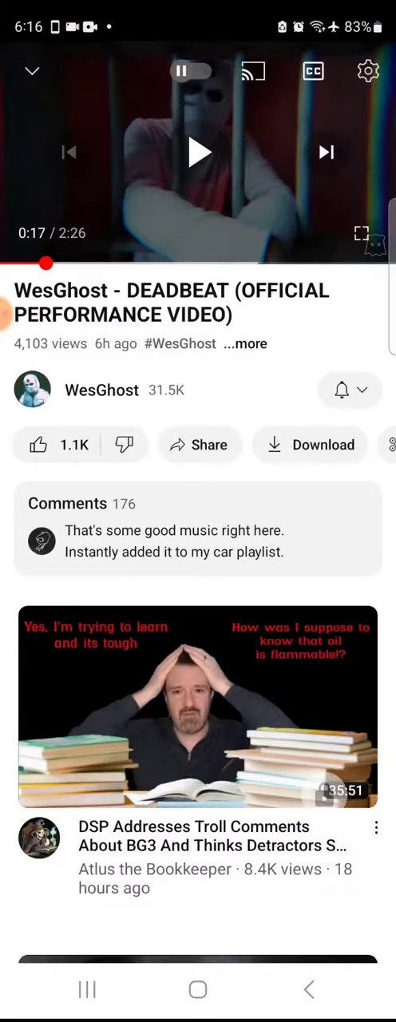
drag(198, 16, 198, 559)
click(359, 517)
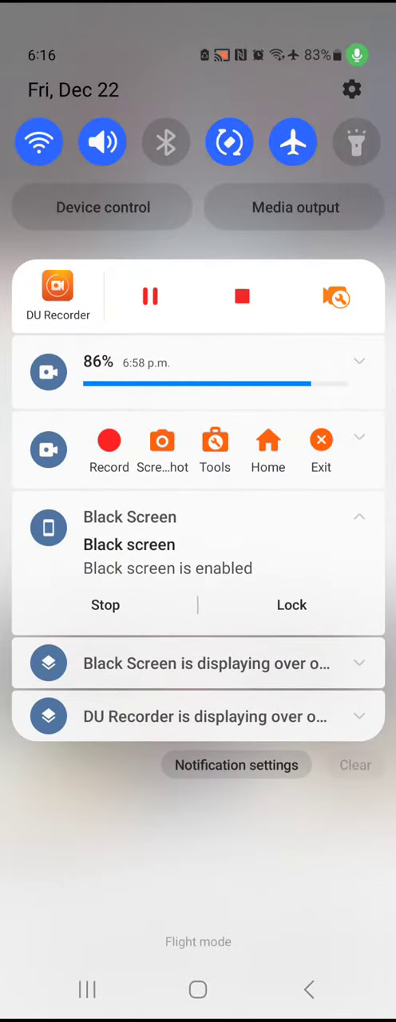
click(105, 605)
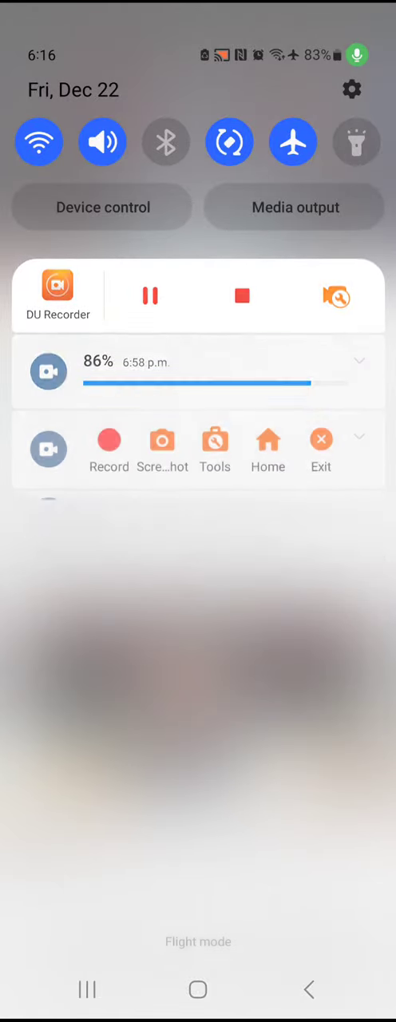
key(Escape)
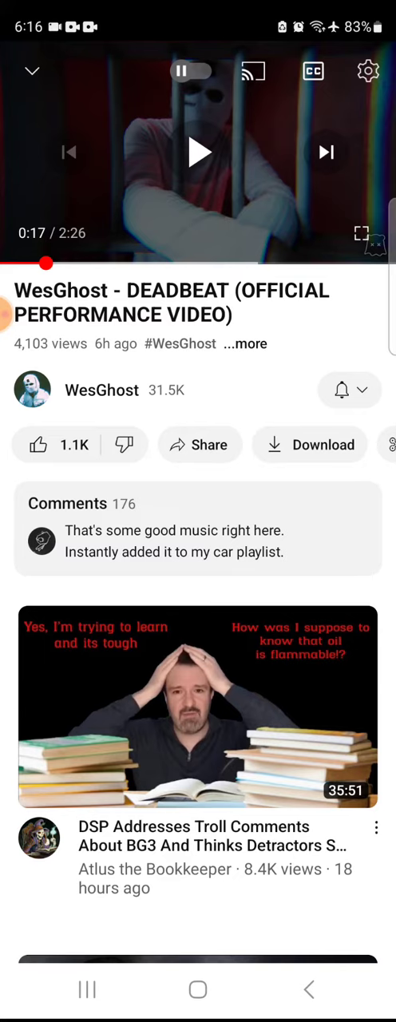